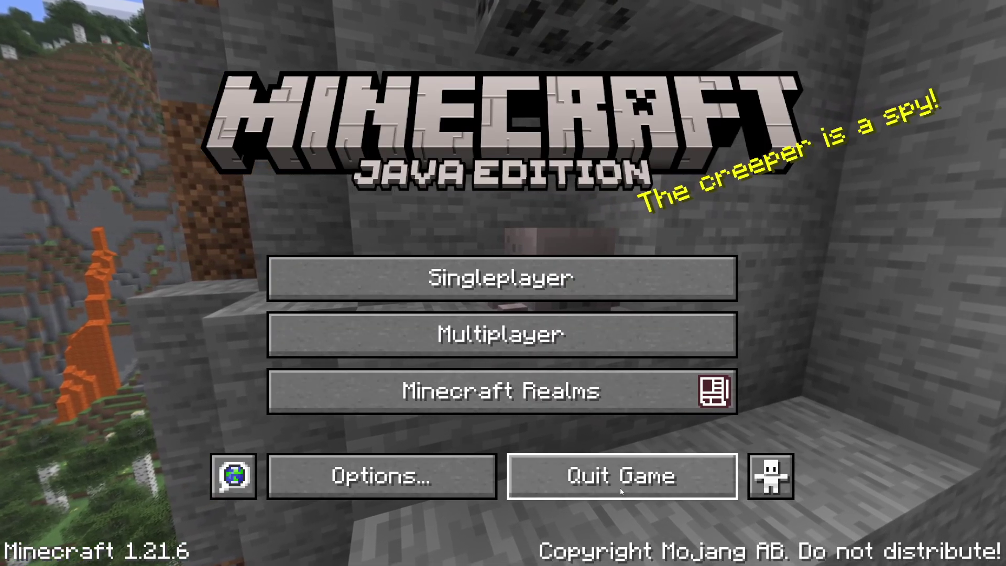
- Quit Minecraft, switch to Chrome and search Google for "xaero's minimap mod minecraft"
click(621, 491)
click(616, 556)
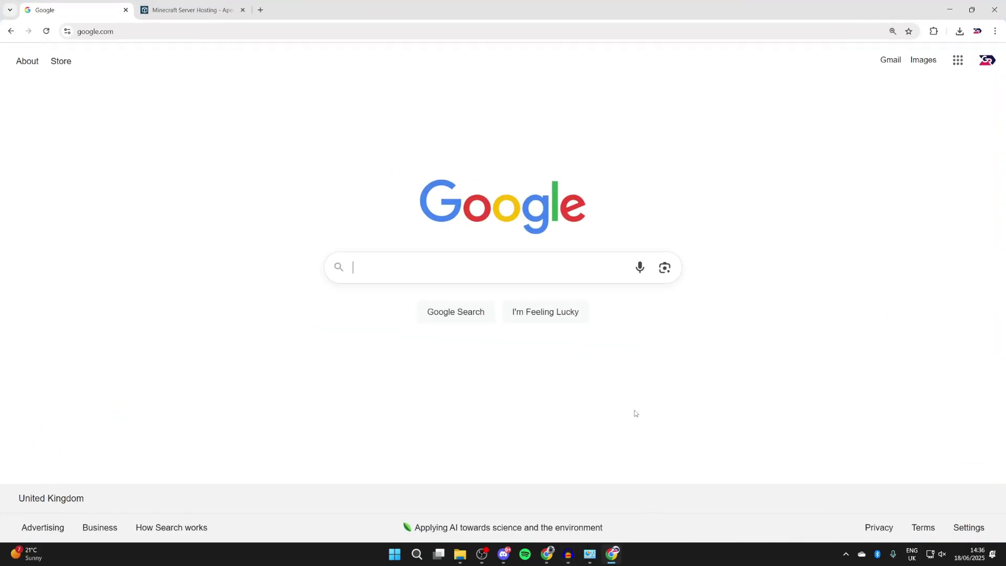
text(x)
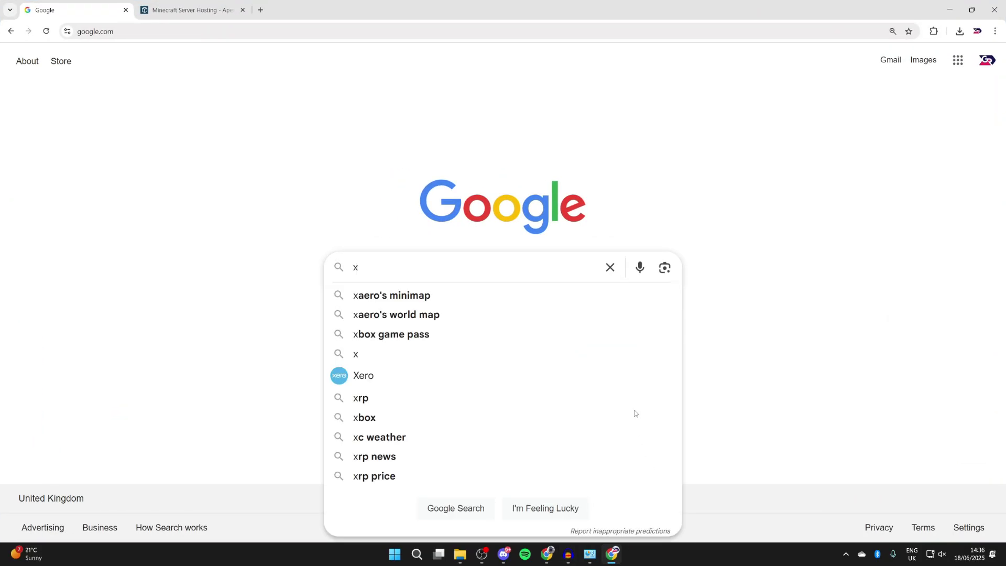
key(Down)
text(mo)
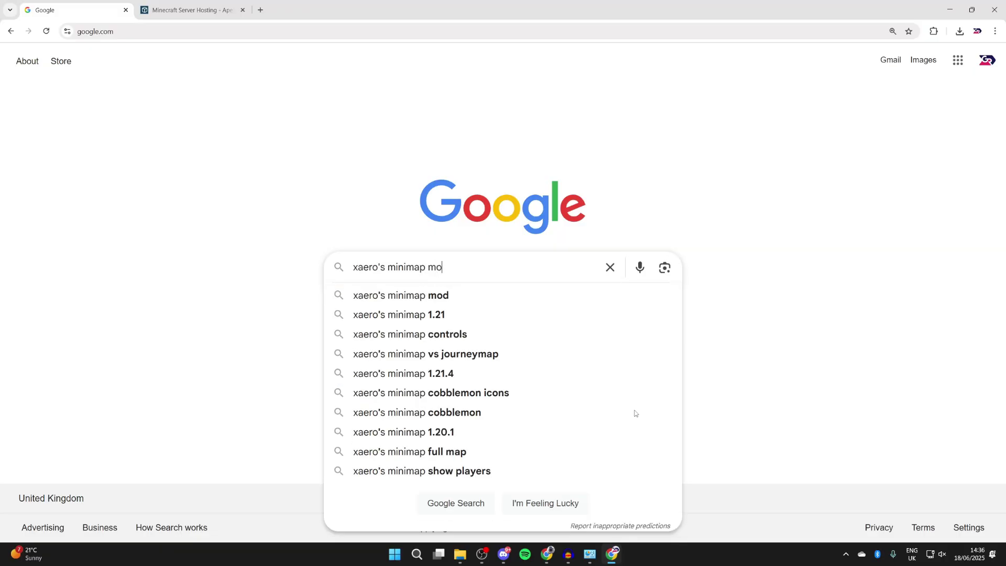
text(d minecraft)
key(Return)
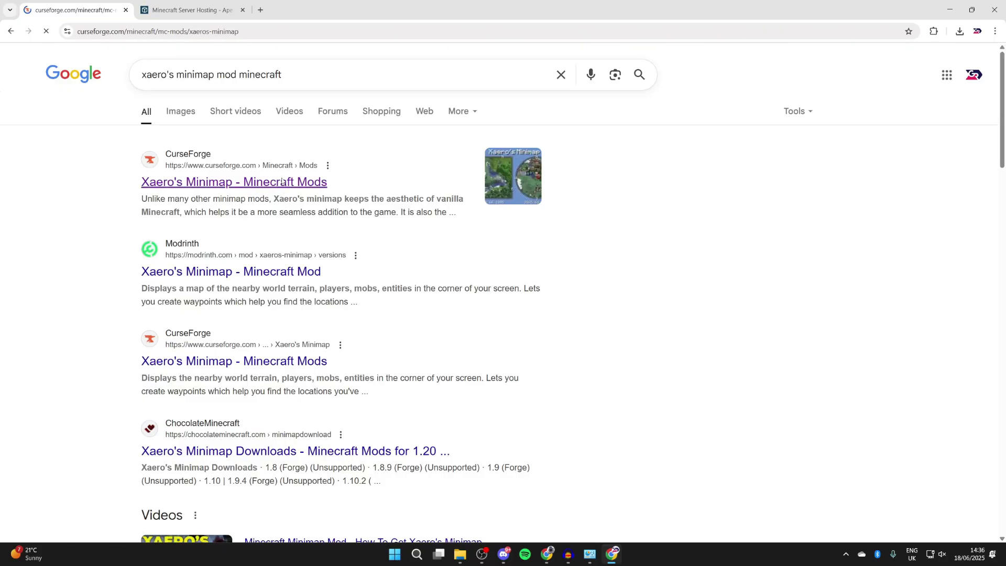
- Download the file "v25.2.7 for Fabric 1.21.6" from the Xaero's Minimap files list on CurseForge
scroll(364, 242, down, 5)
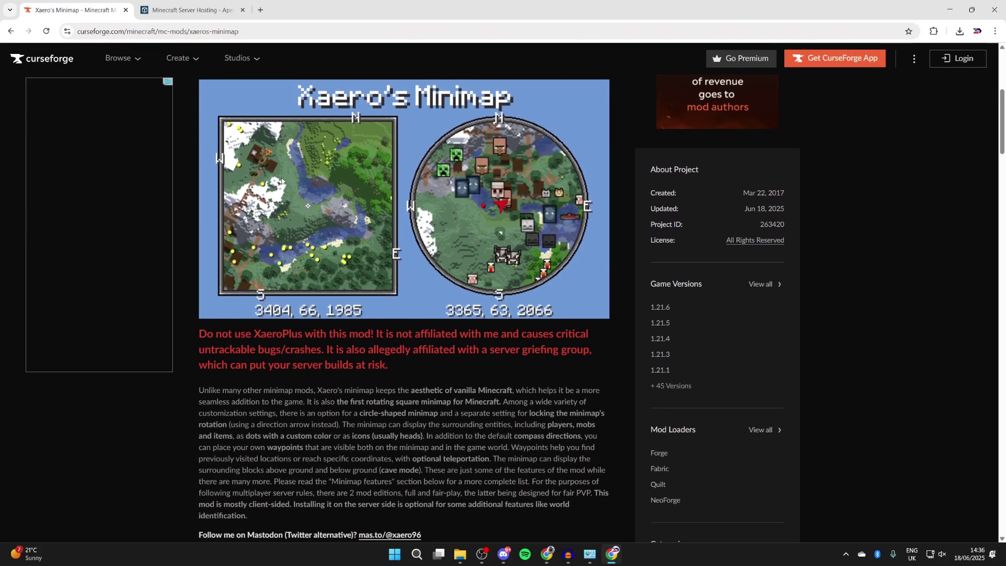
scroll(364, 242, up, 5)
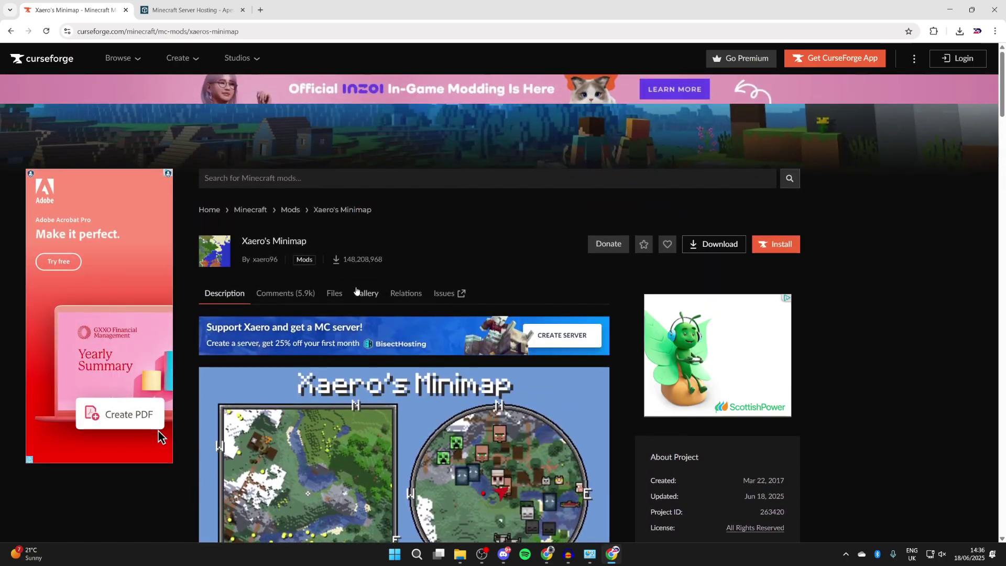
click(328, 294)
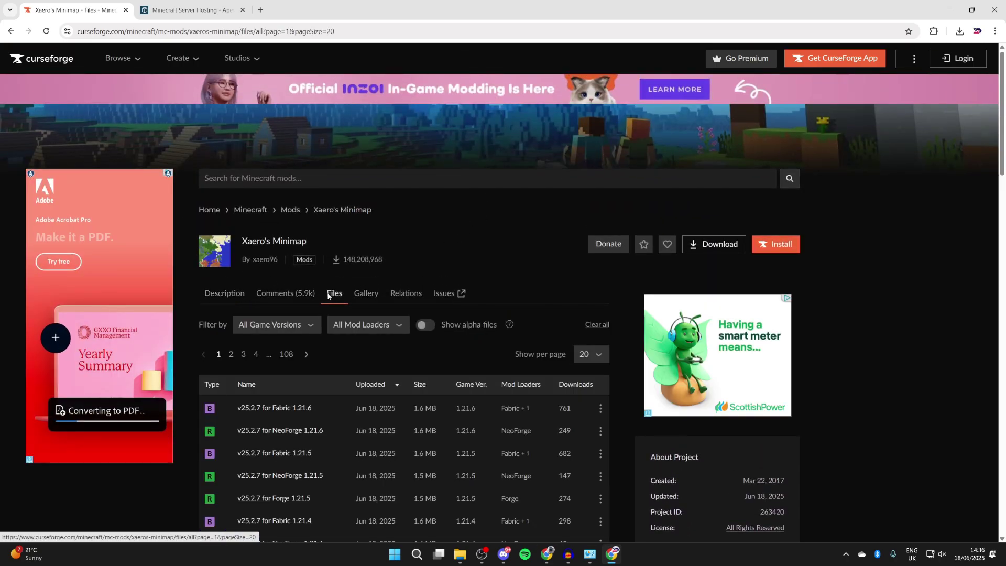
scroll(328, 297, down, 1)
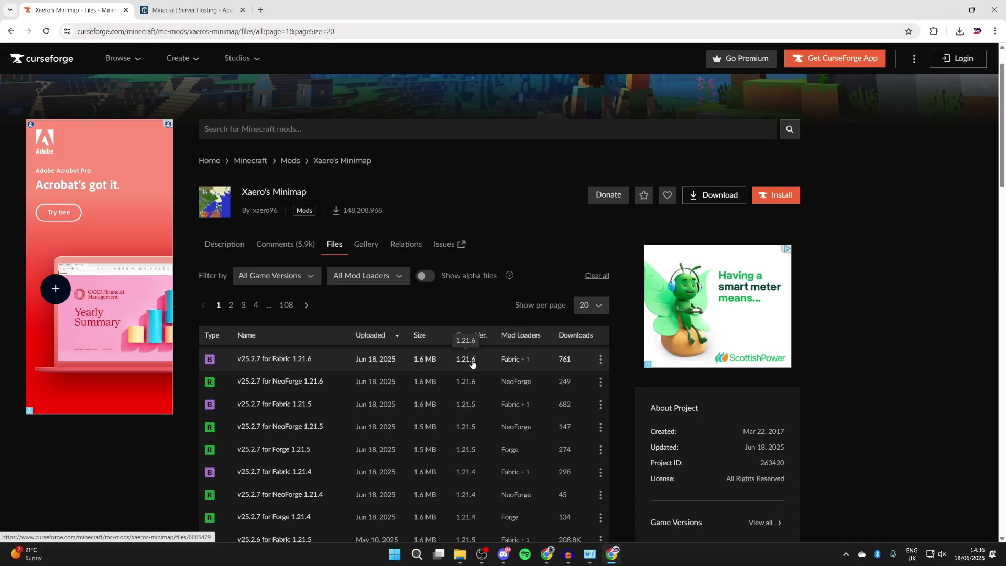
click(600, 359)
click(629, 404)
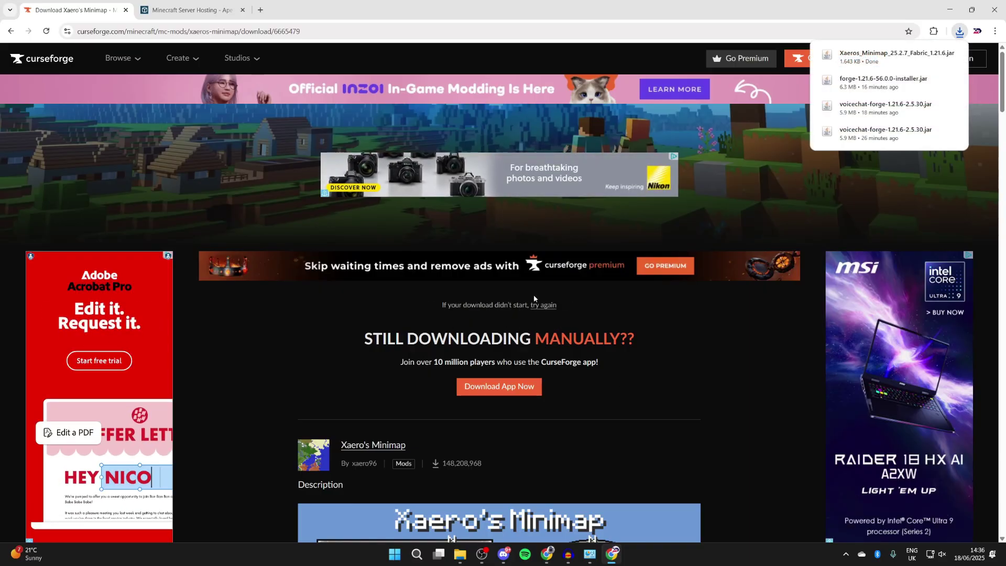
- Search Google for "fabric minecraft" and download the Fabric installer for Windows from fabricmc.net
click(10, 31)
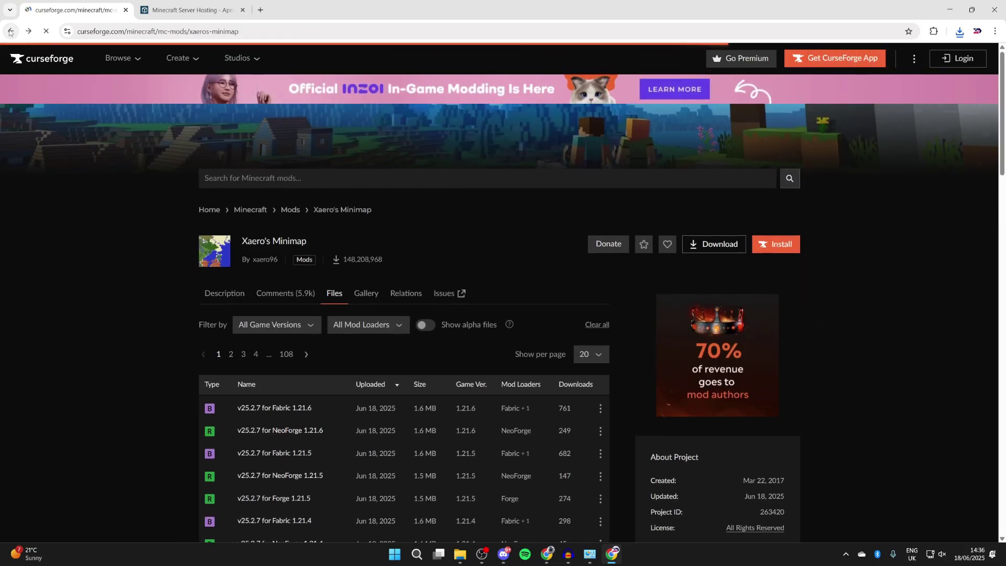
click(11, 32)
click(315, 81)
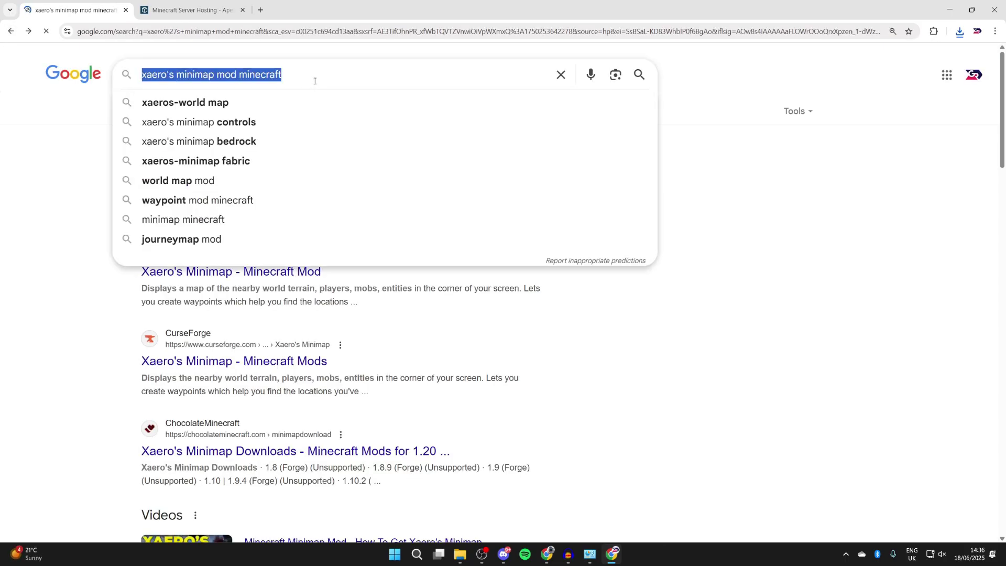
text(fabric minecraft)
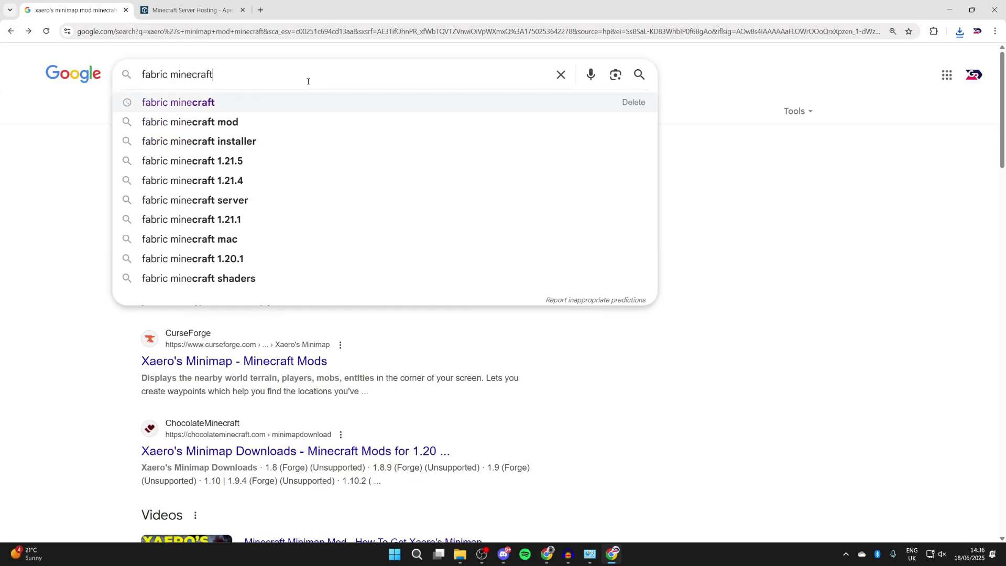
key(Return)
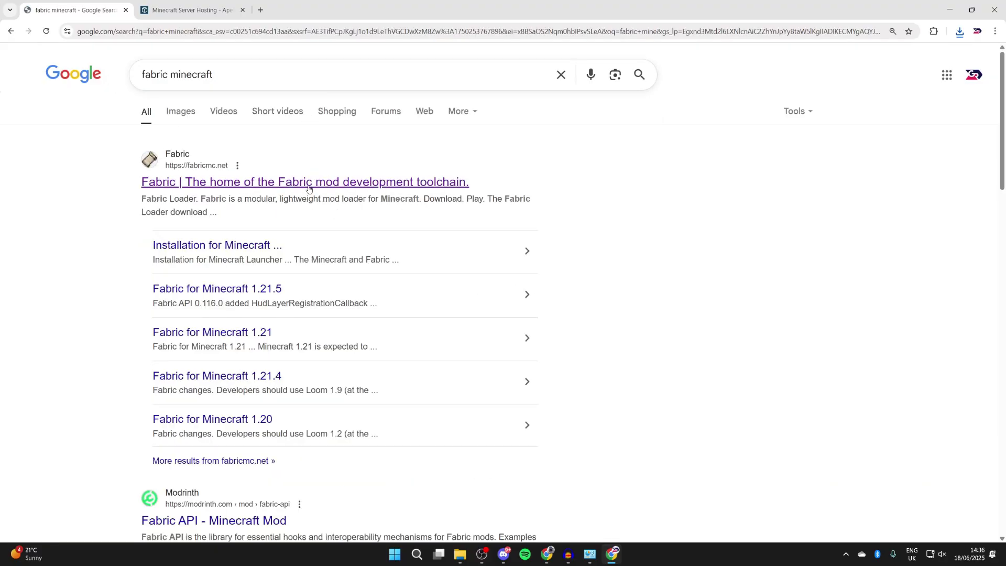
click(309, 188)
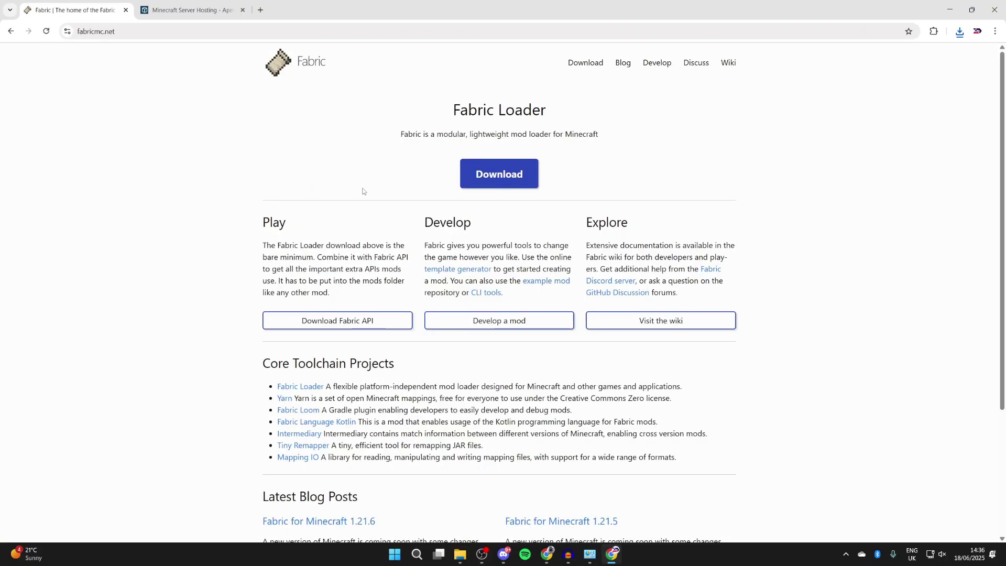
click(487, 179)
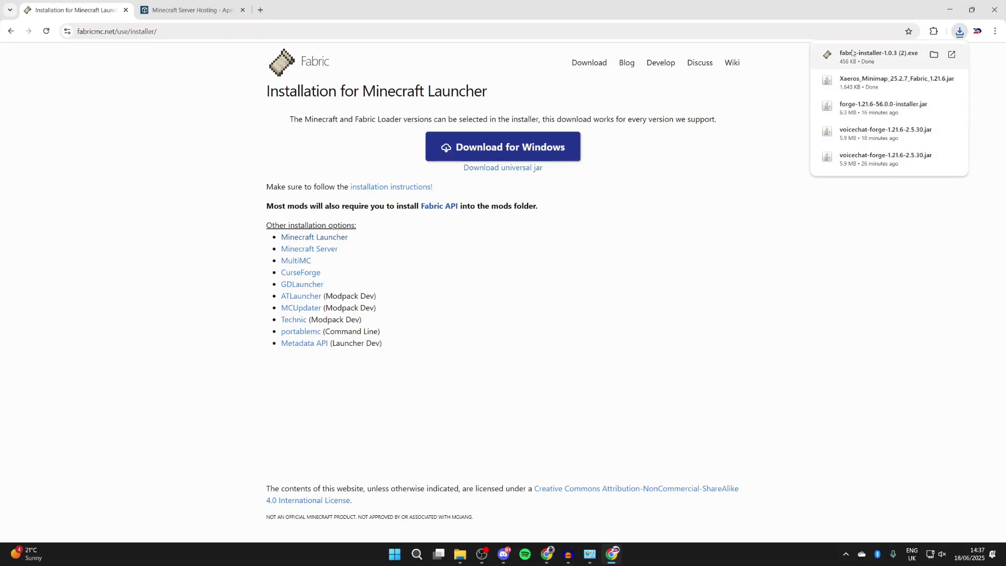
- Download the "[1.21.6] Fabric API 0.127.0+1.21.6" file from the Fabric API files list on CurseForge
click(449, 208)
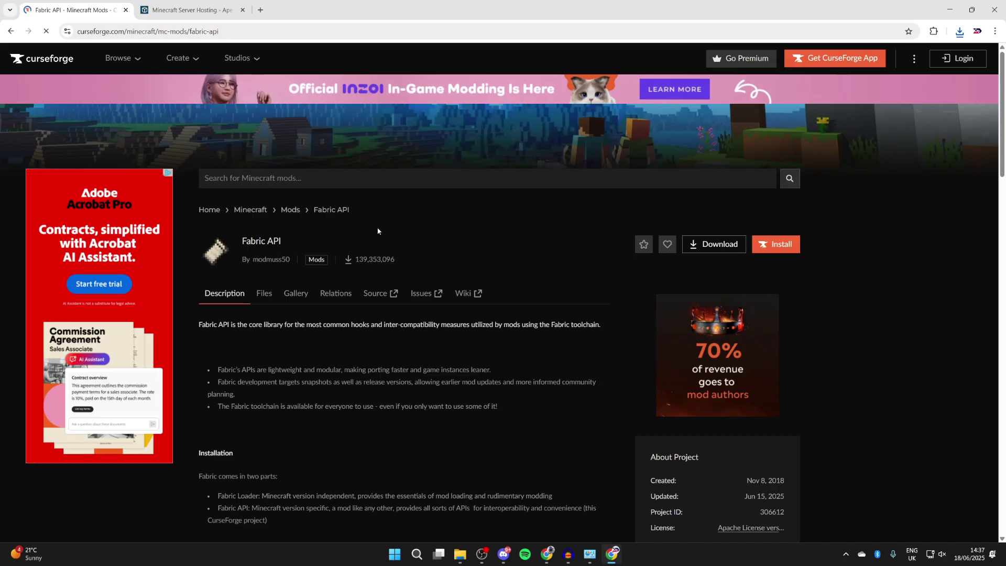
click(274, 296)
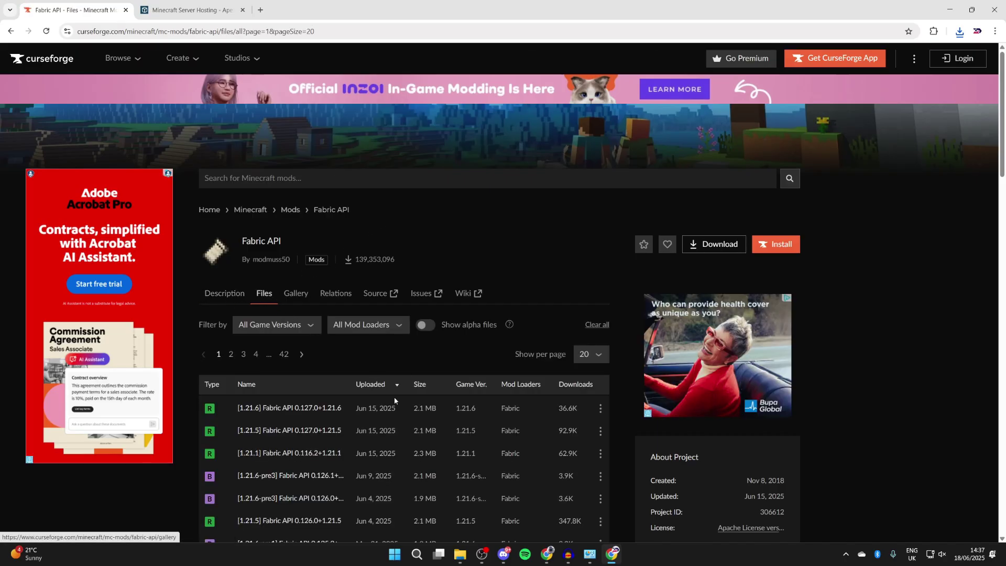
click(599, 410)
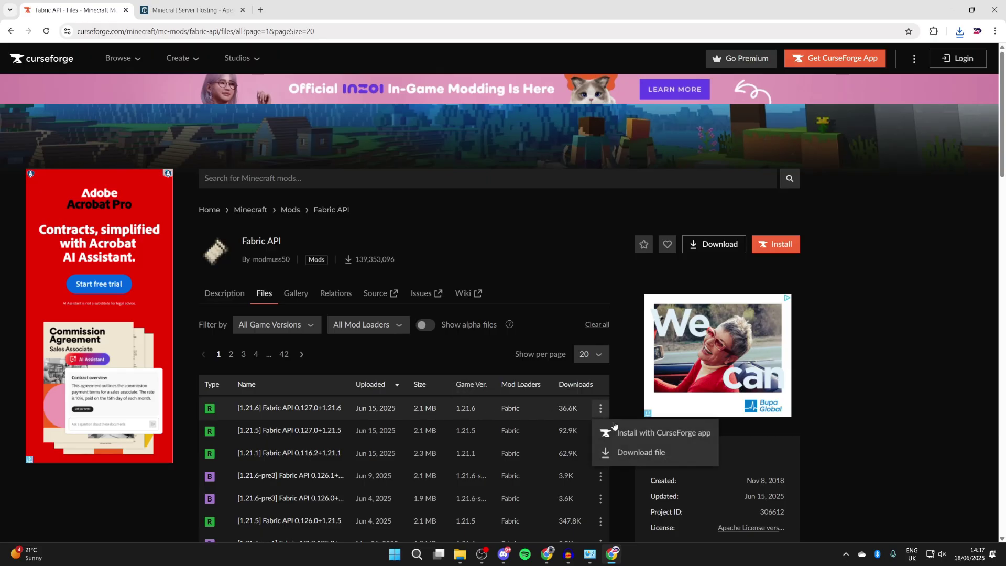
click(633, 453)
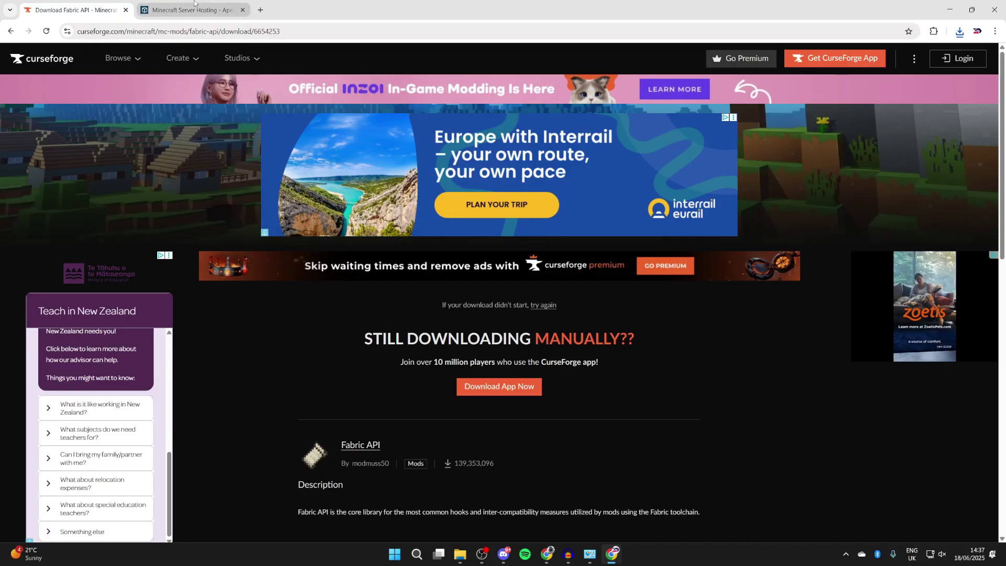
- Review the Minecraft server hosting features on the Apex Hosting home page
click(191, 9)
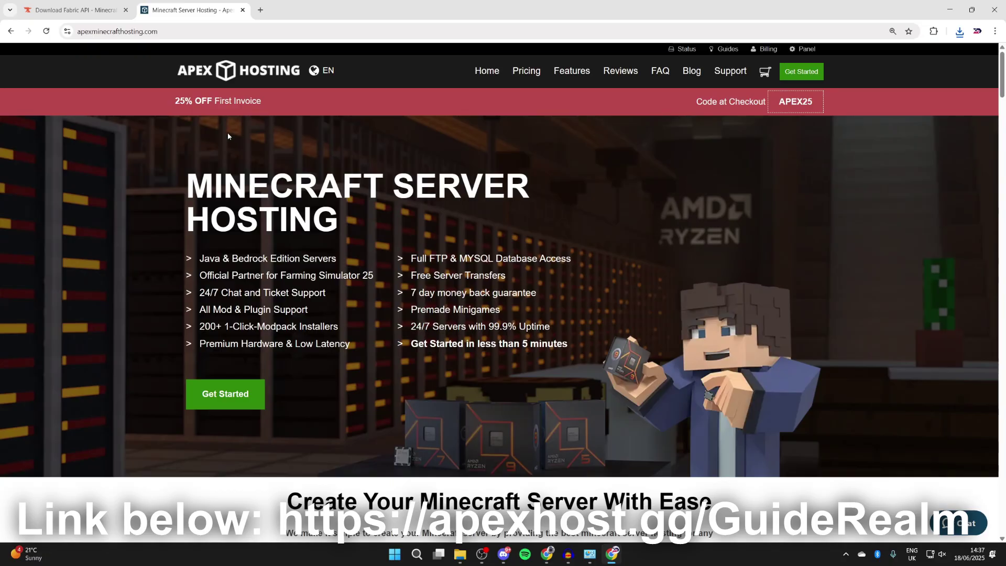
scroll(287, 177, down, 8)
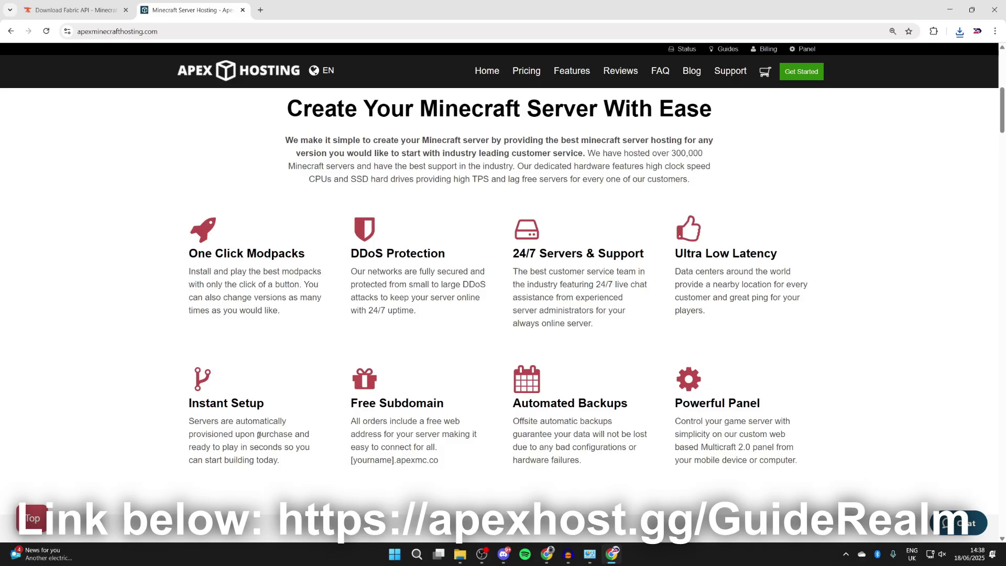
scroll(286, 444, up, 6)
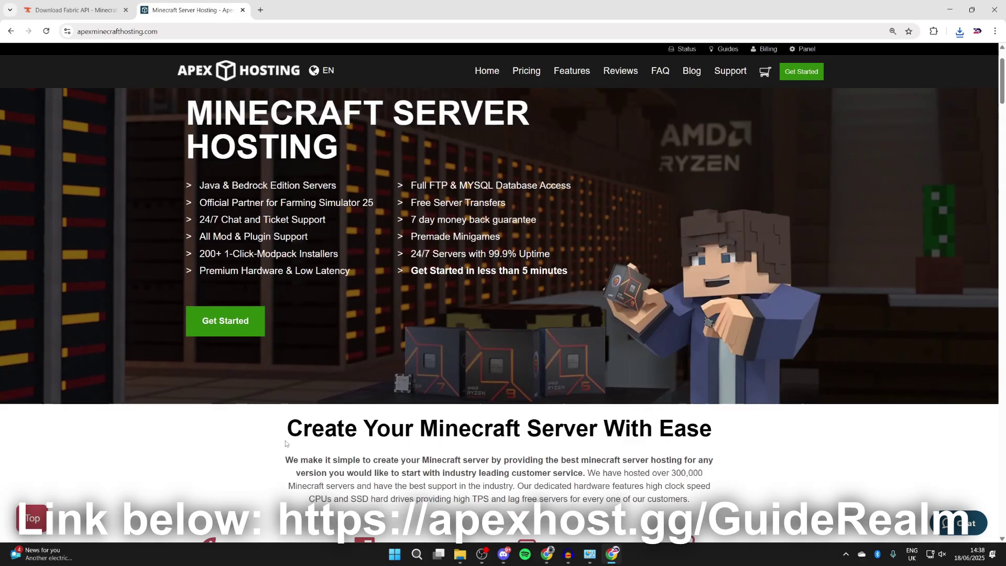
- Minimize the browser and open the Downloads folder in File Explorer
click(949, 8)
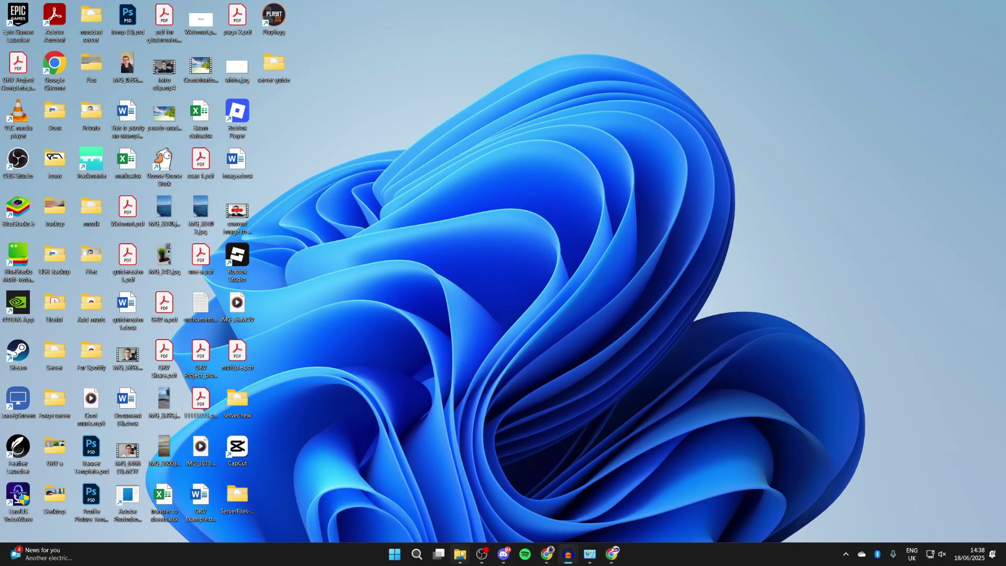
right_click(460, 554)
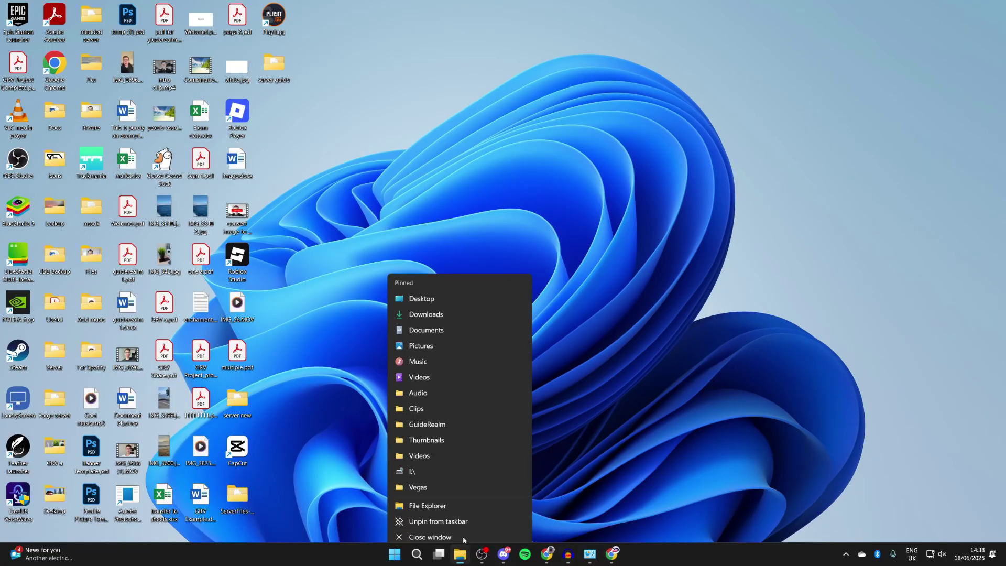
click(449, 310)
drag(460, 8, 460, 178)
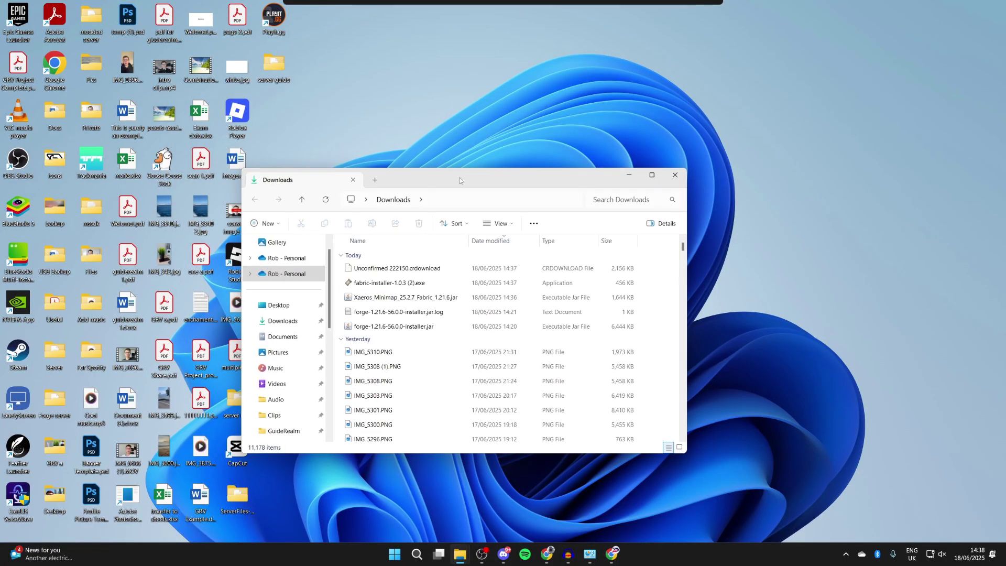
click(628, 174)
mouse_move(461, 550)
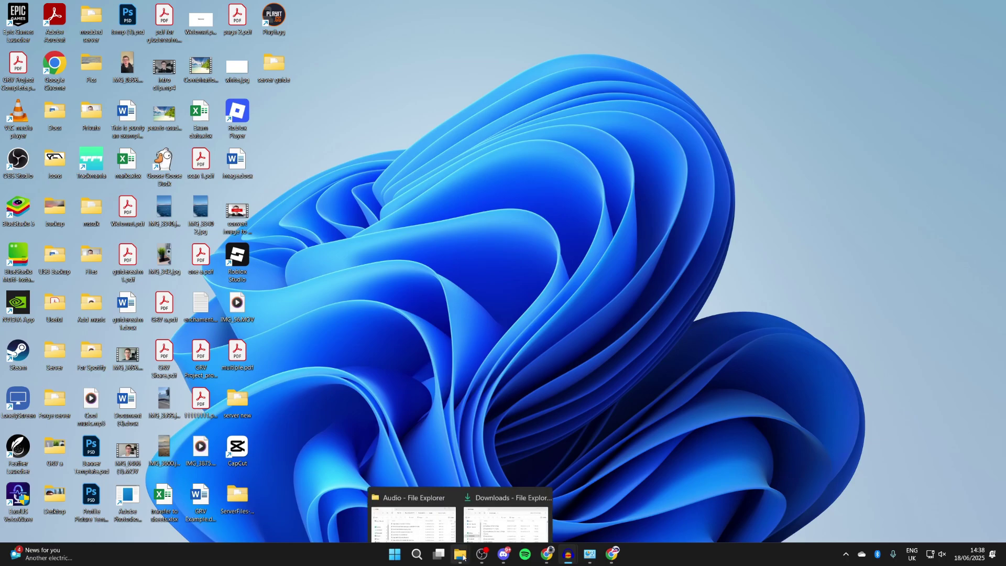
click(489, 501)
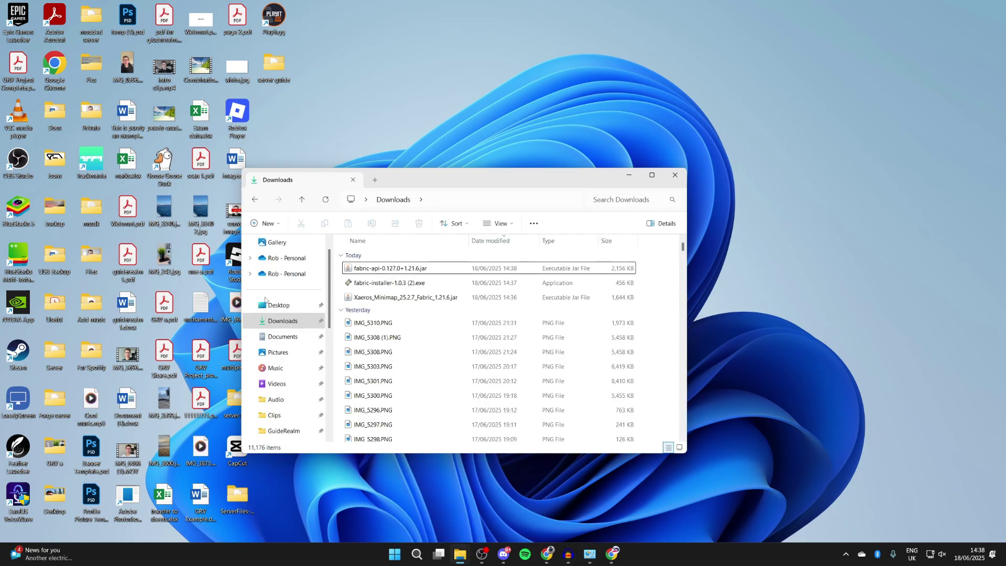
- Run fabric-installer-1.0.3 (2).exe and install the Fabric client for Minecraft version 1.21.6
double_click(384, 284)
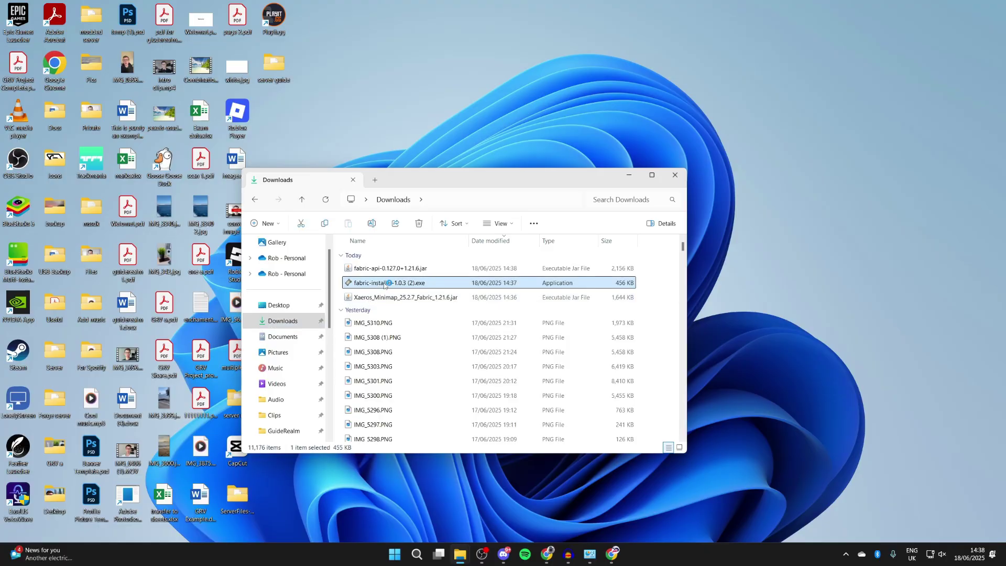
click(468, 245)
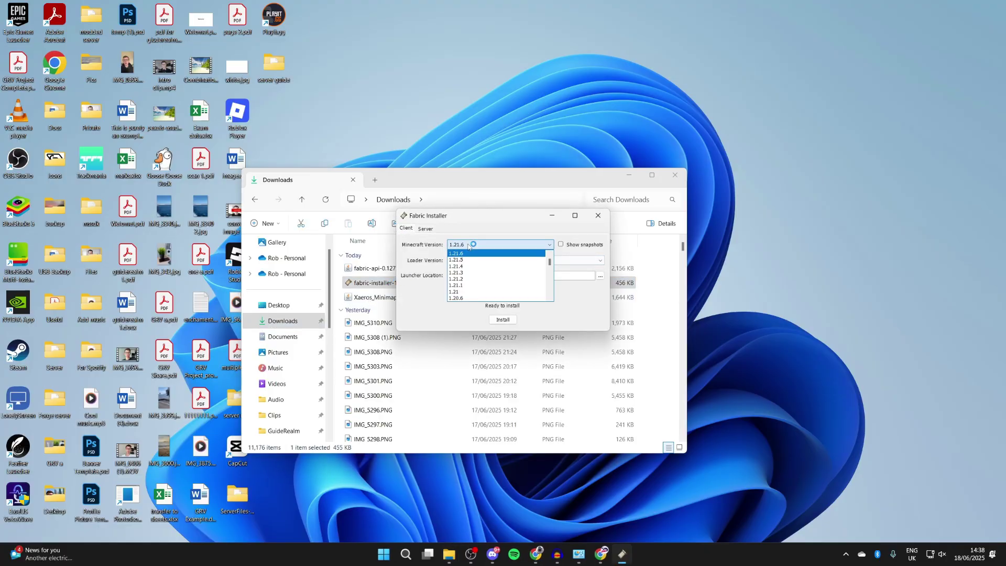
click(485, 254)
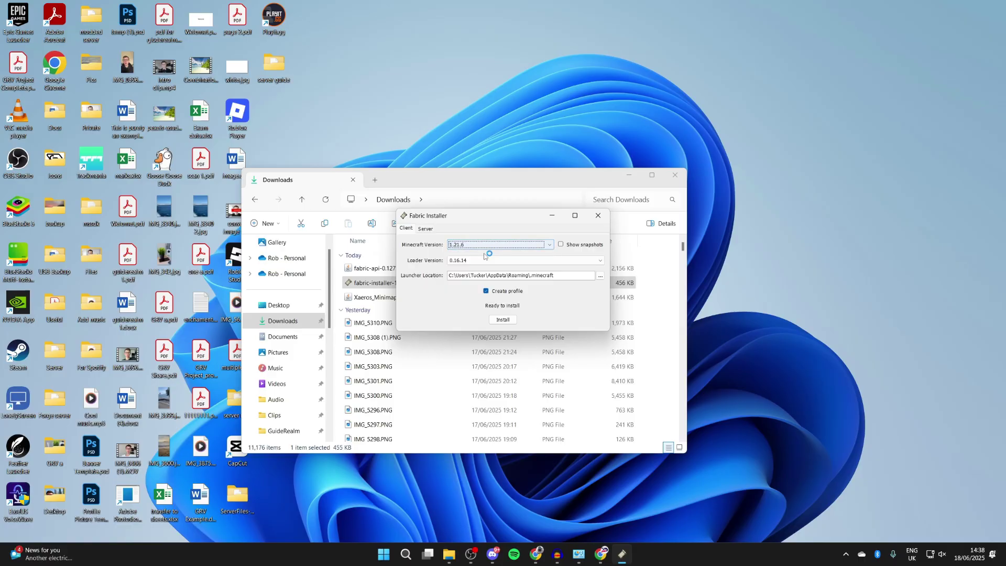
click(502, 320)
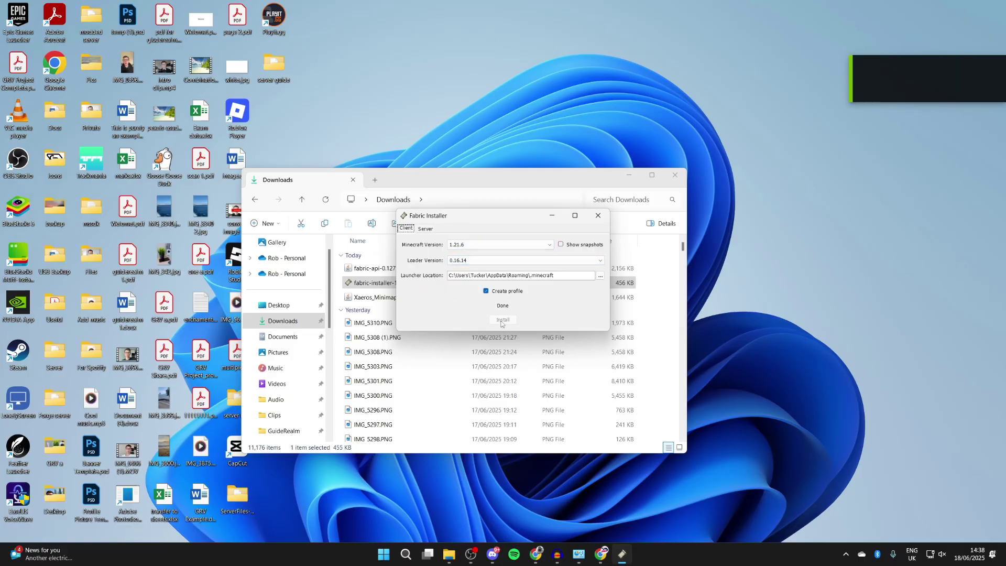
click(500, 291)
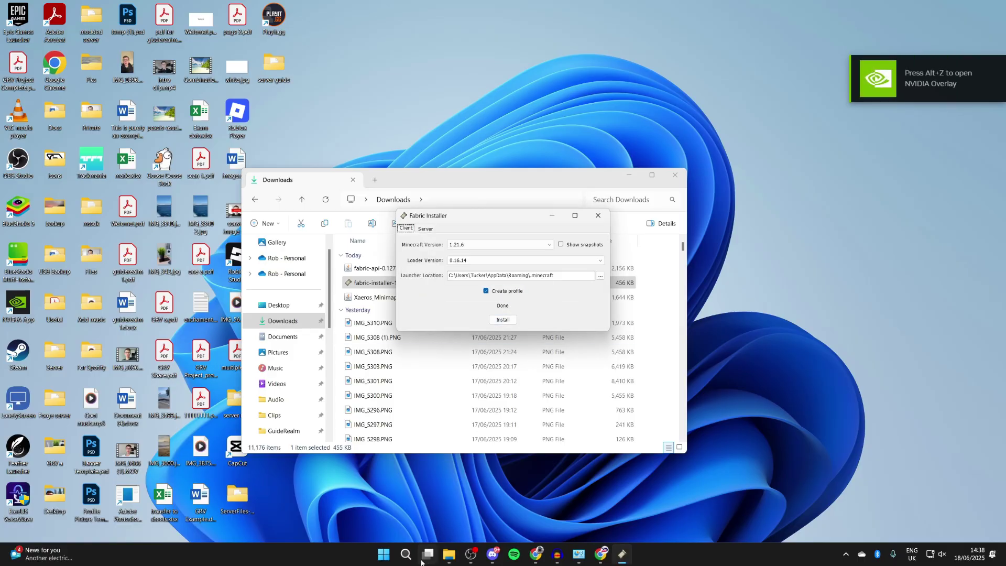
- Search the computer for Minecraft Launcher and open it
click(386, 560)
text(min)
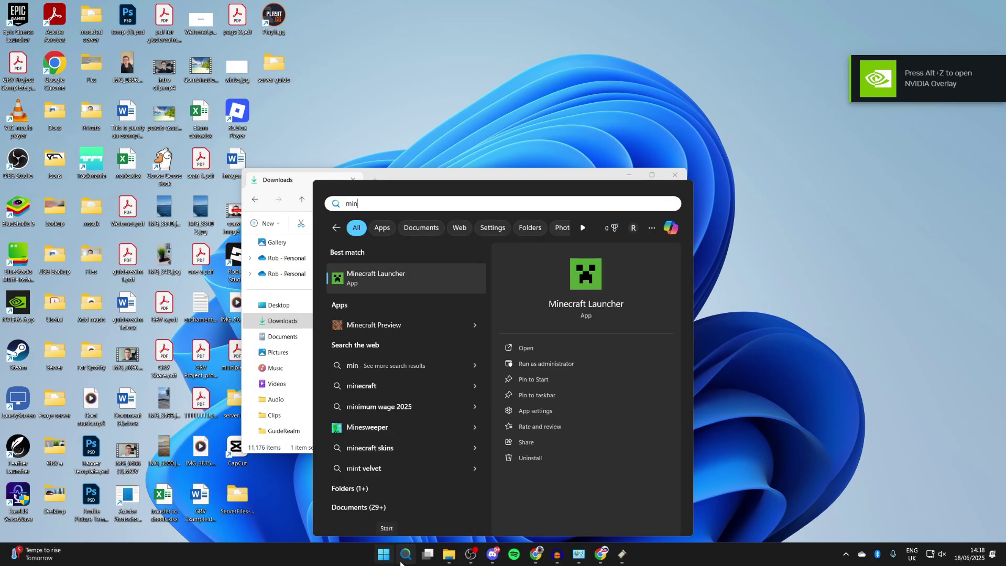
click(429, 281)
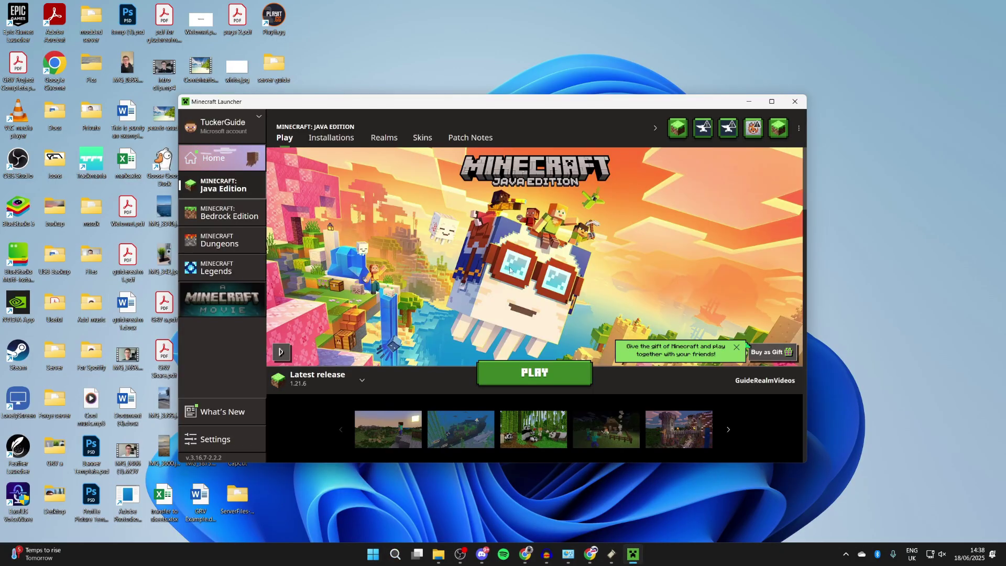
- Find the fabric-loader-1.21.6 installation, open its game folder and go into the mods folder
click(331, 137)
scroll(429, 260, down, 5)
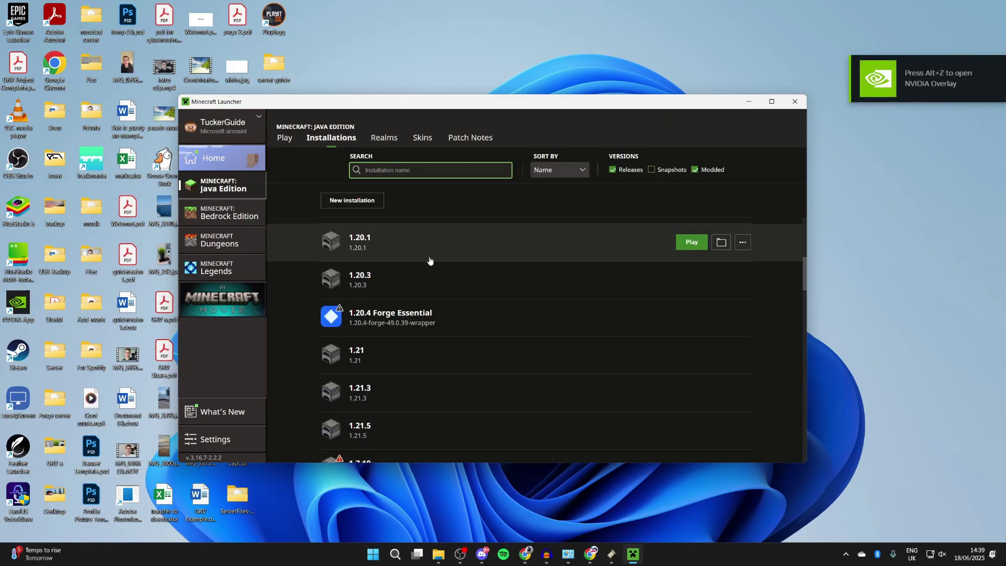
scroll(430, 264, down, 12)
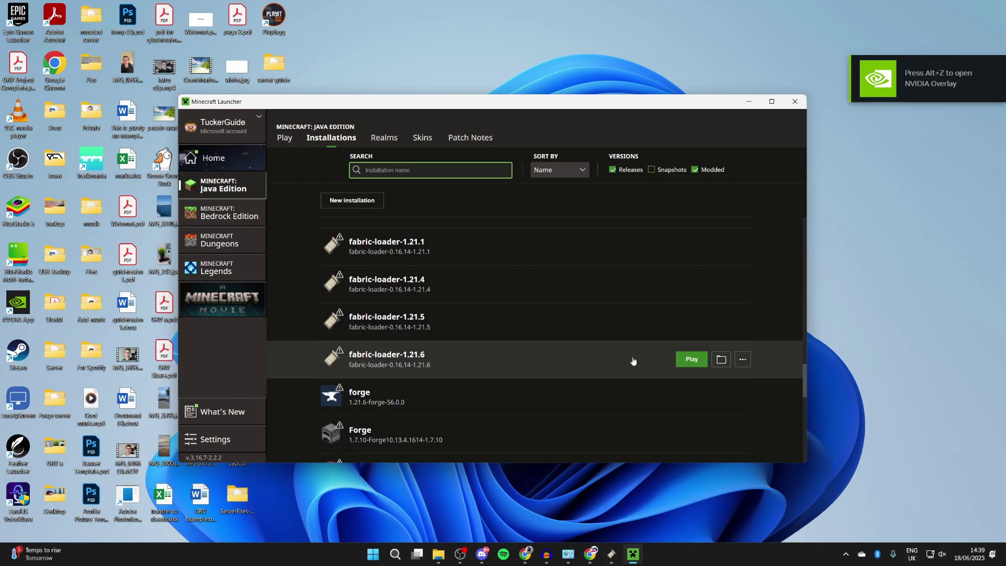
click(719, 359)
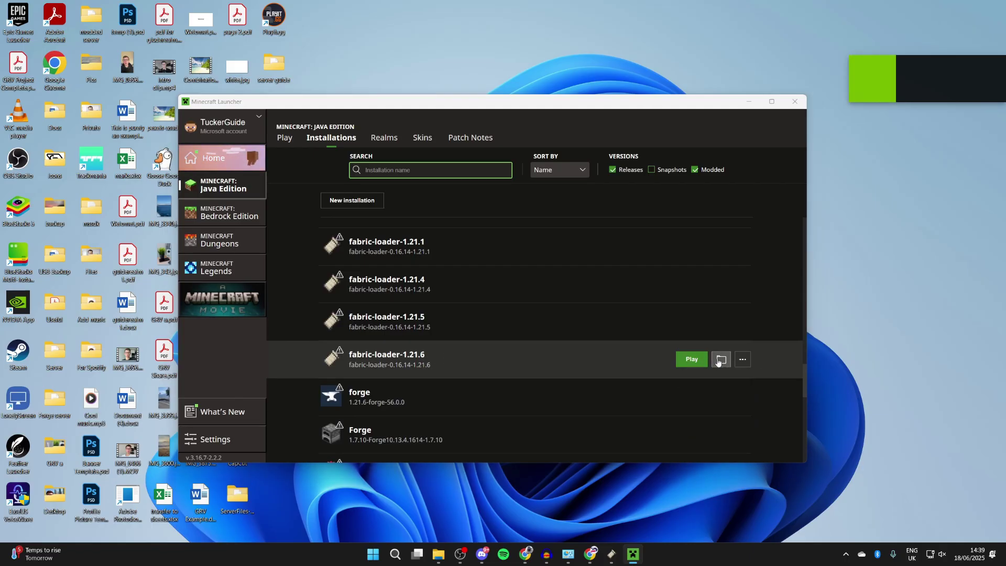
scroll(550, 336, down, 8)
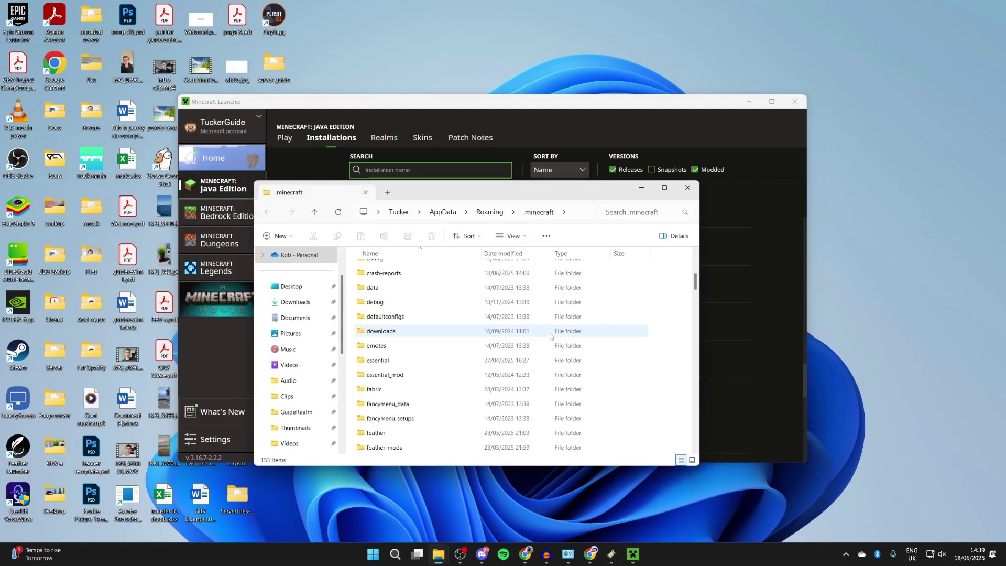
scroll(550, 336, down, 2)
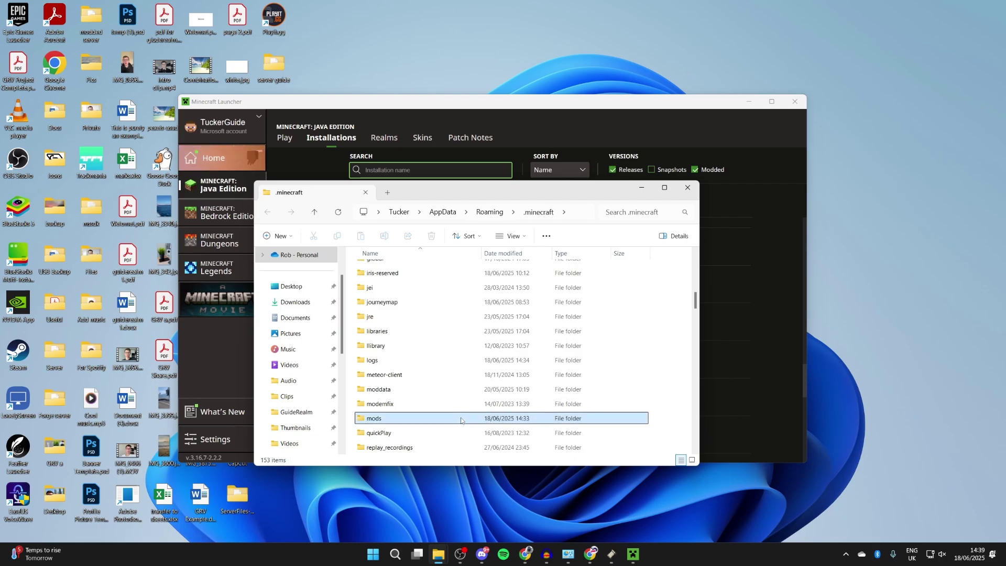
click(393, 404)
double_click(392, 404)
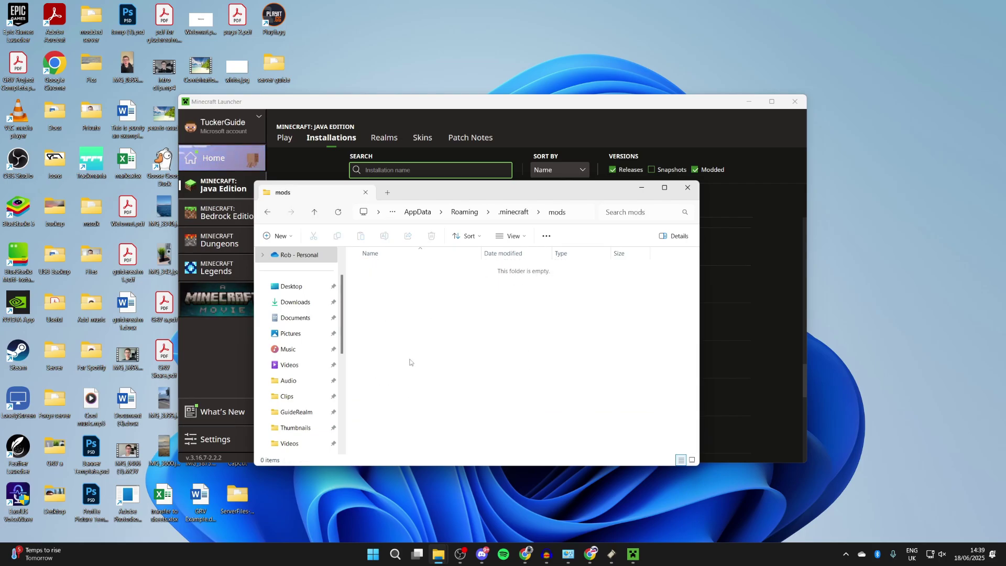
- Bring up the Downloads folder beside the mods folder and move Xaeros_Minimap_25.2.7_Fabric_1.21.6.jar into mods
mouse_move(441, 559)
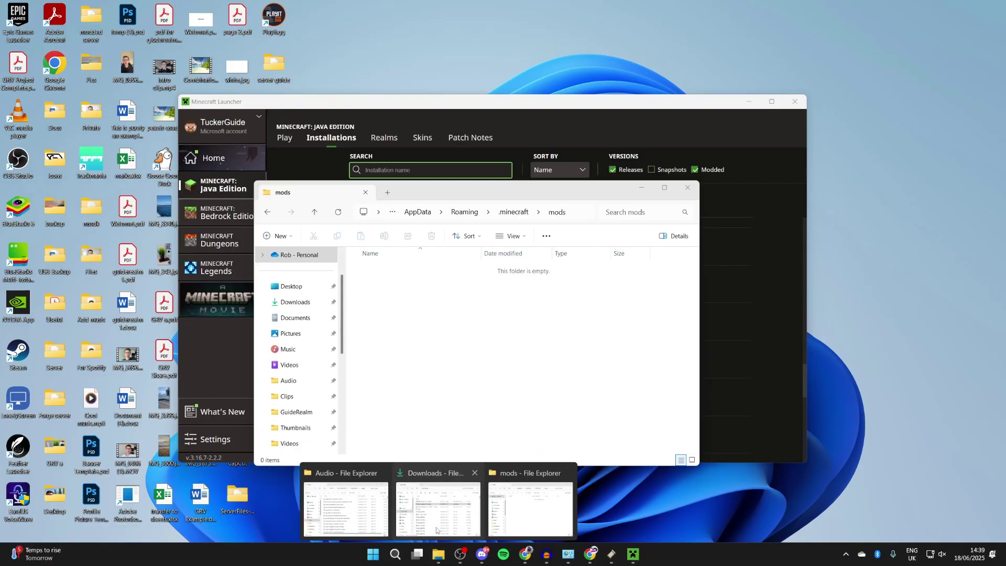
click(435, 527)
click(419, 297)
drag(462, 176, 668, 199)
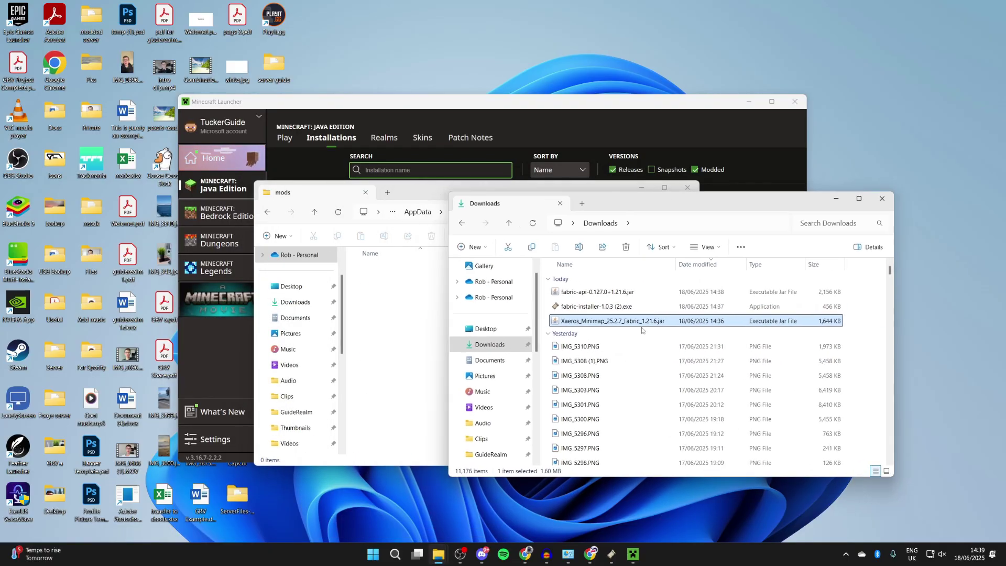
drag(631, 321, 390, 326)
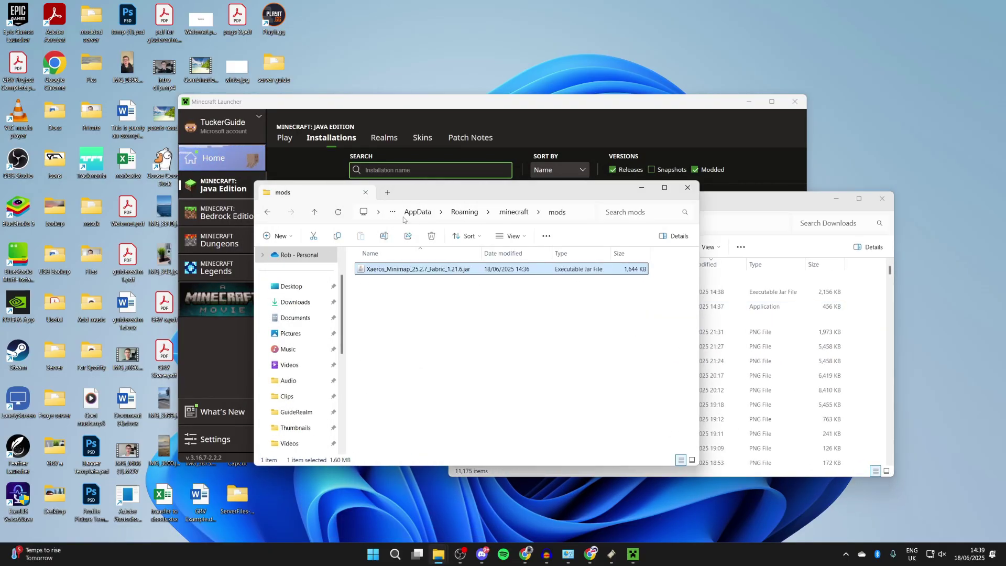
- Move fabric-api-0.127.0+1.21.6.jar from Downloads into the mods folder
click(454, 109)
mouse_move(418, 364)
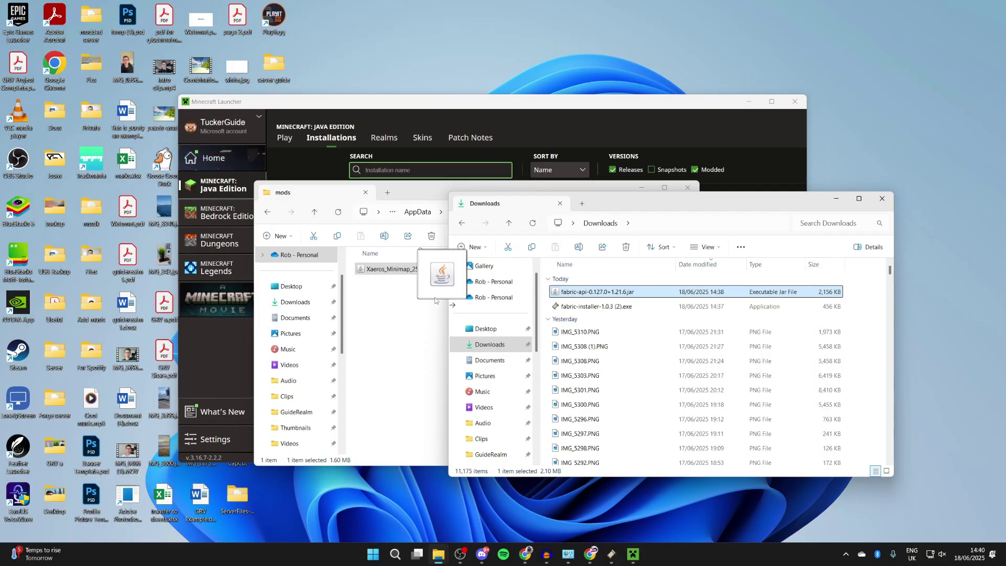
drag(461, 254, 393, 344)
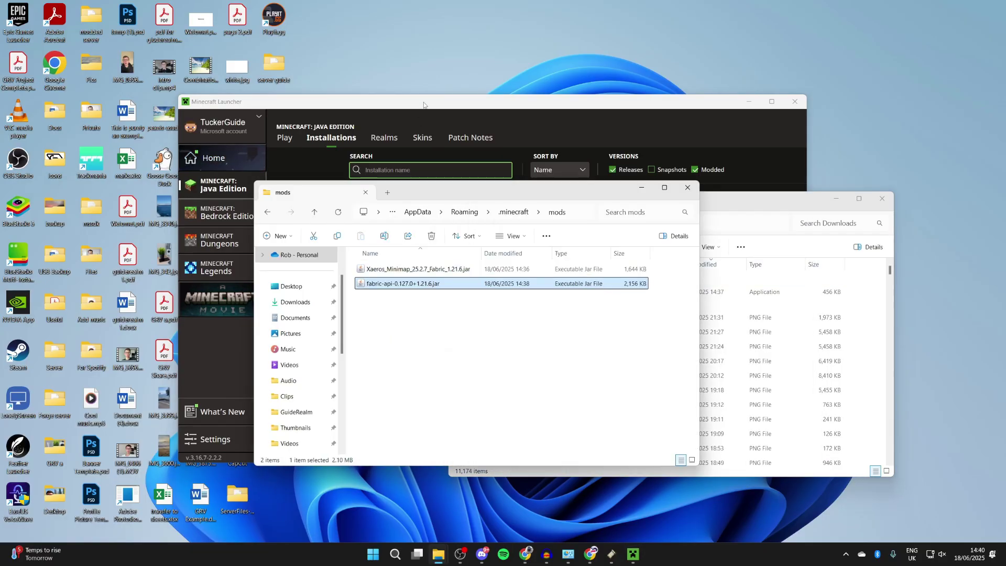
- Return to Minecraft Launcher, play the fabric-loader-1.21.6 installation and walk forward in a world
click(423, 104)
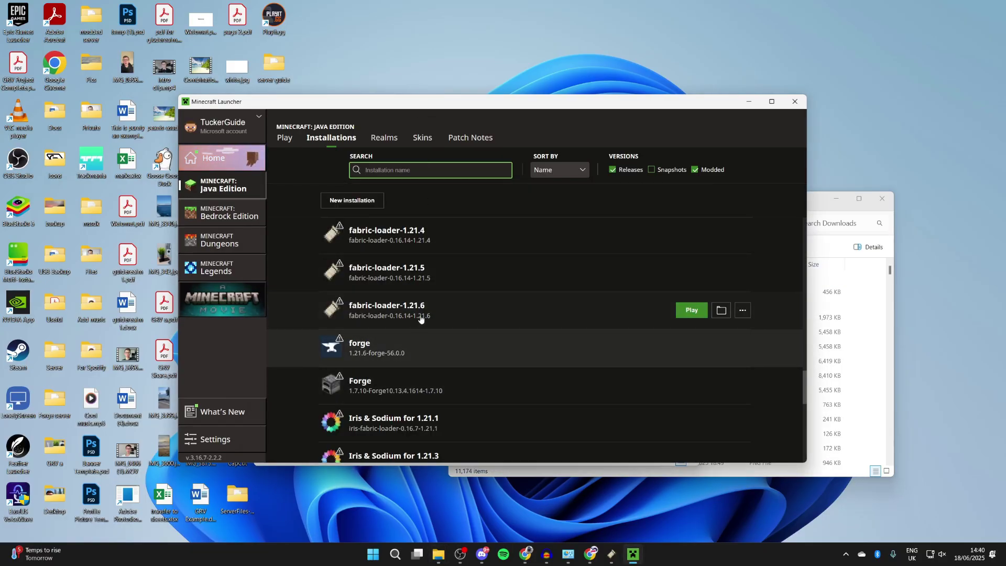
click(697, 311)
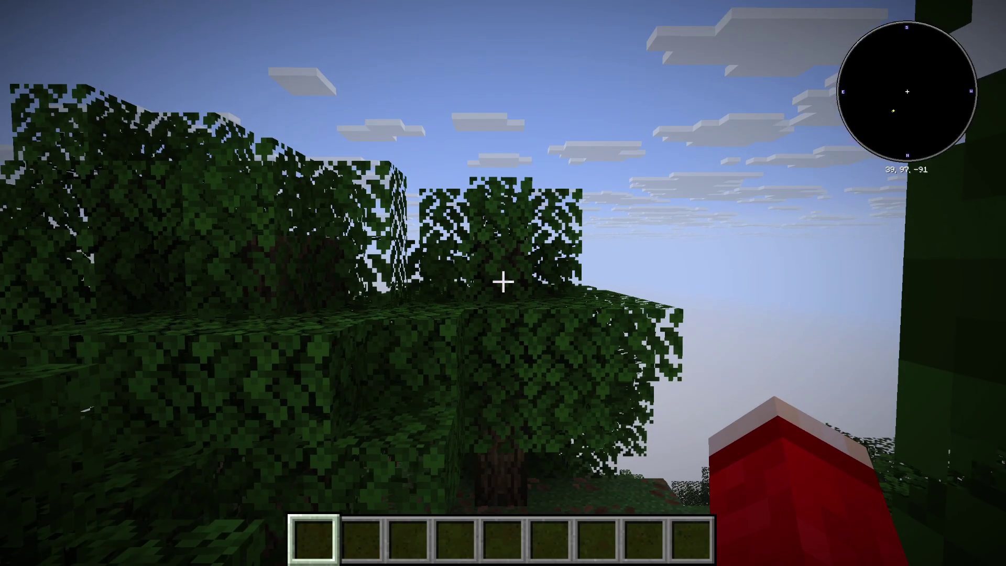
key(w)
key(w)
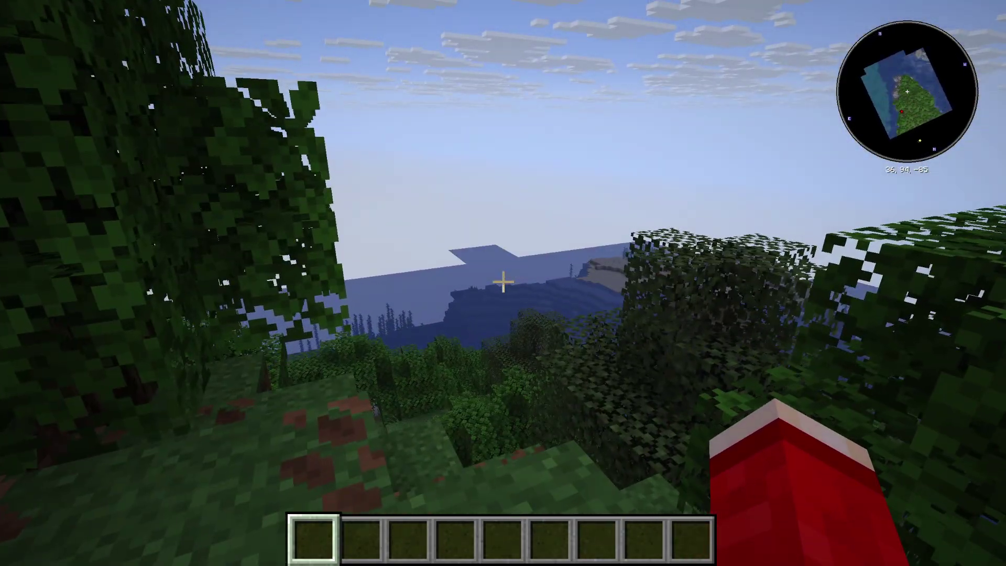
- Open the minimap settings and change the minimap shape to square in the view settings
key(y)
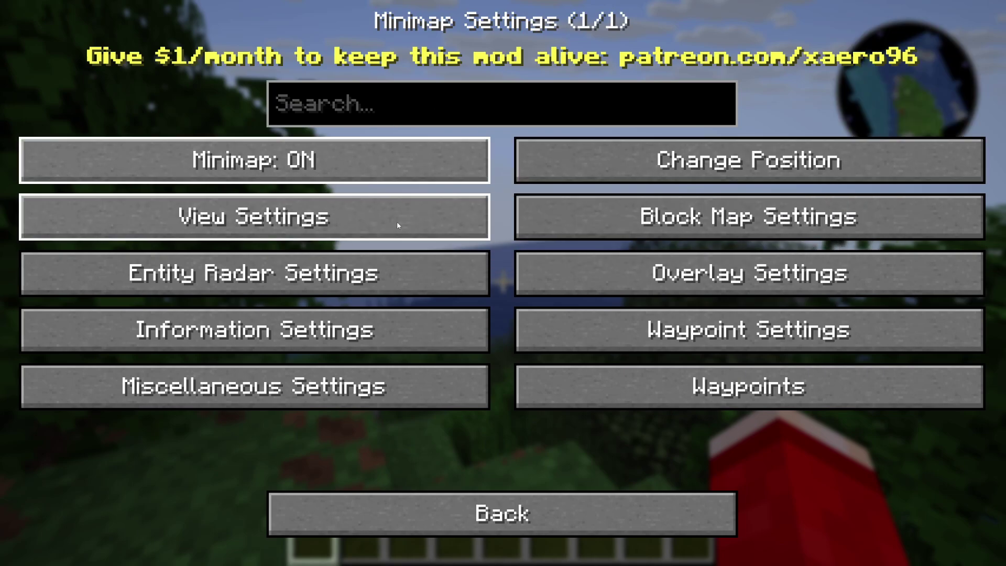
click(397, 221)
click(680, 163)
click(591, 510)
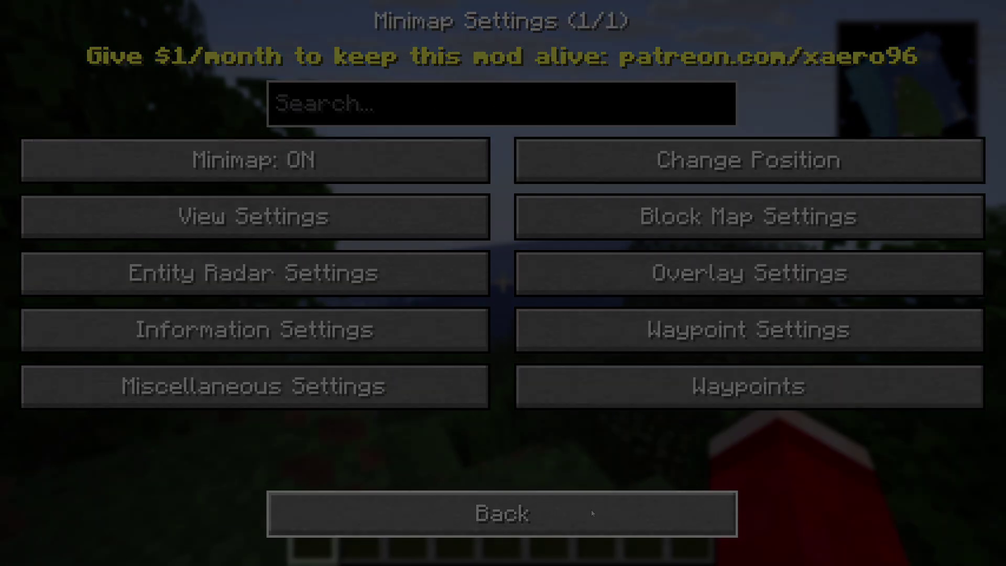